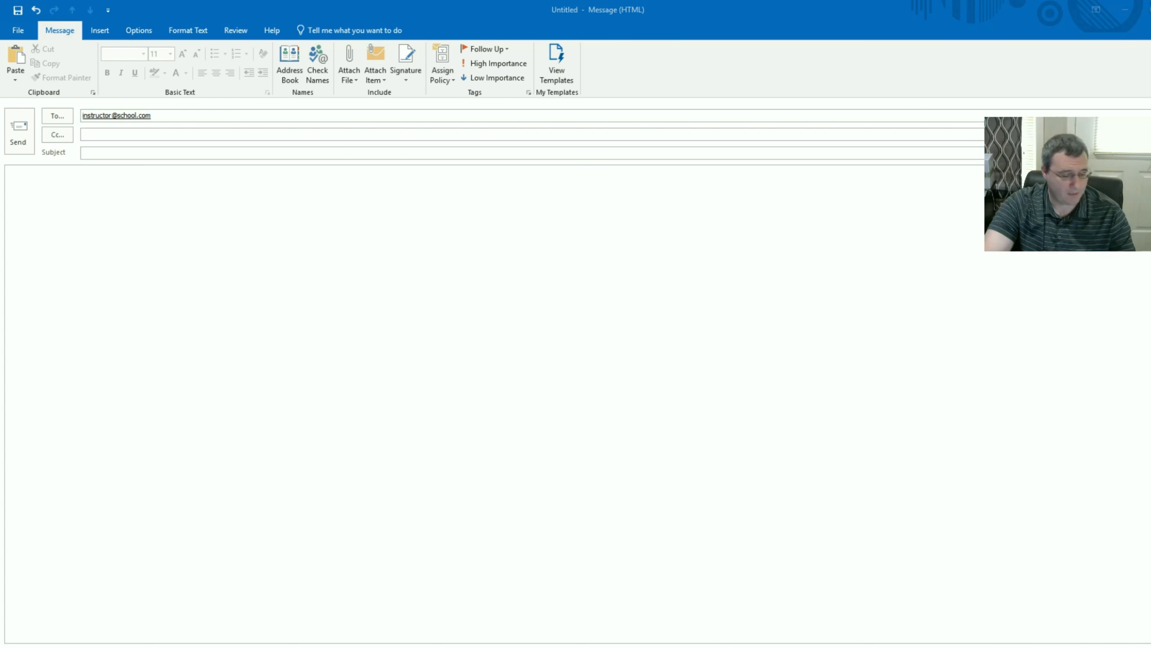
Set the e-mail's subject to "French Club Spring Break" and place the cursor in the message body.
click(96, 153)
text(French Club Spring Break)
click(119, 227)
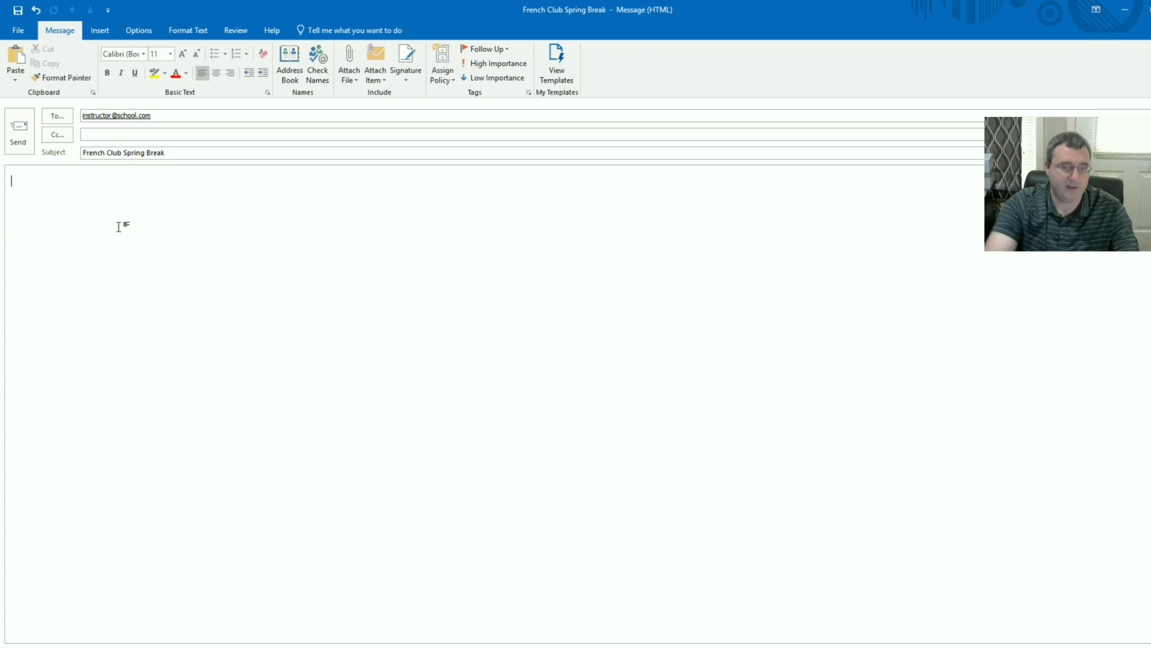
Write the greeting "Hello Instructor," and, after a blank line, the sentence "Attached is my file." in the message body.
text(He)
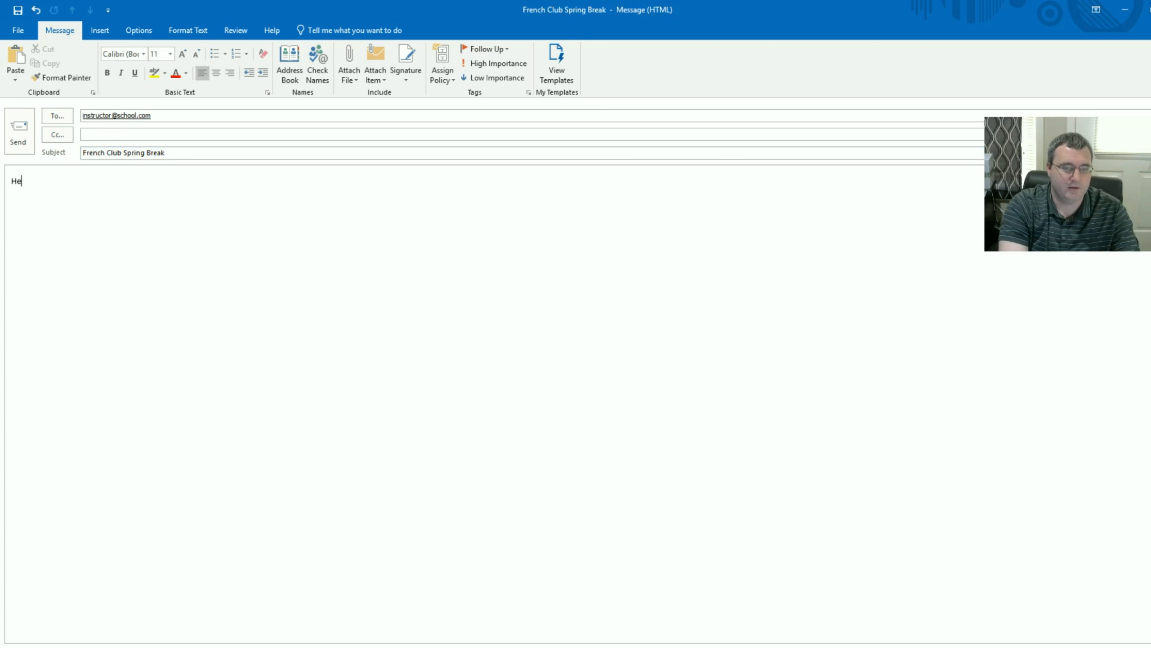
text(llo I)
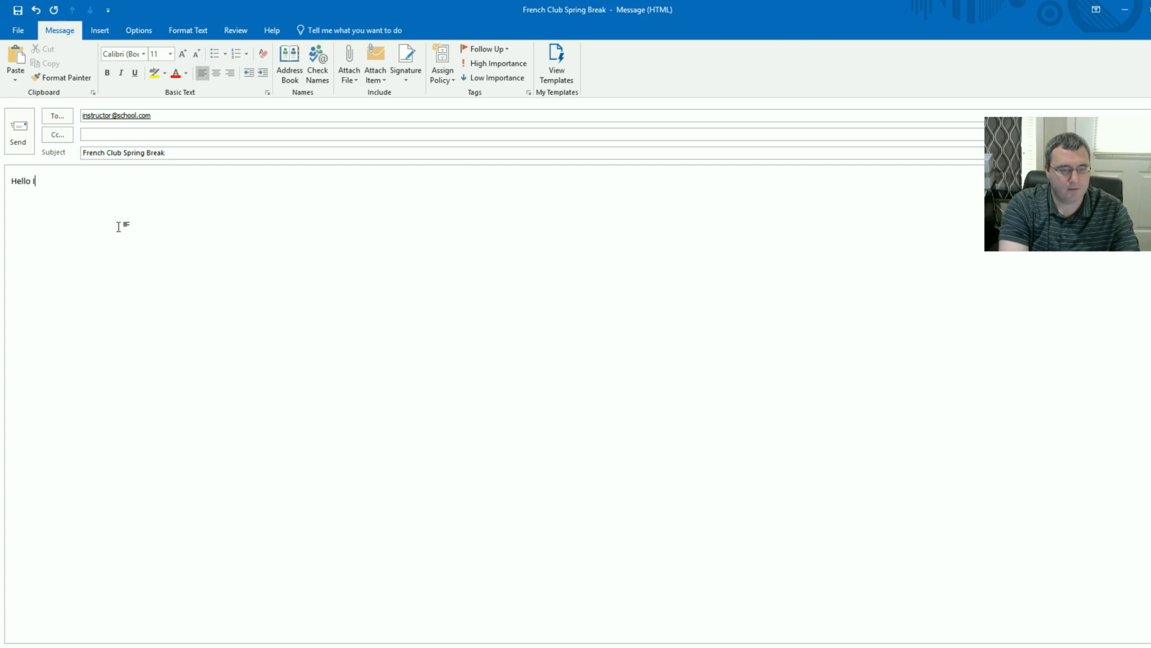
text(nstructor,  )
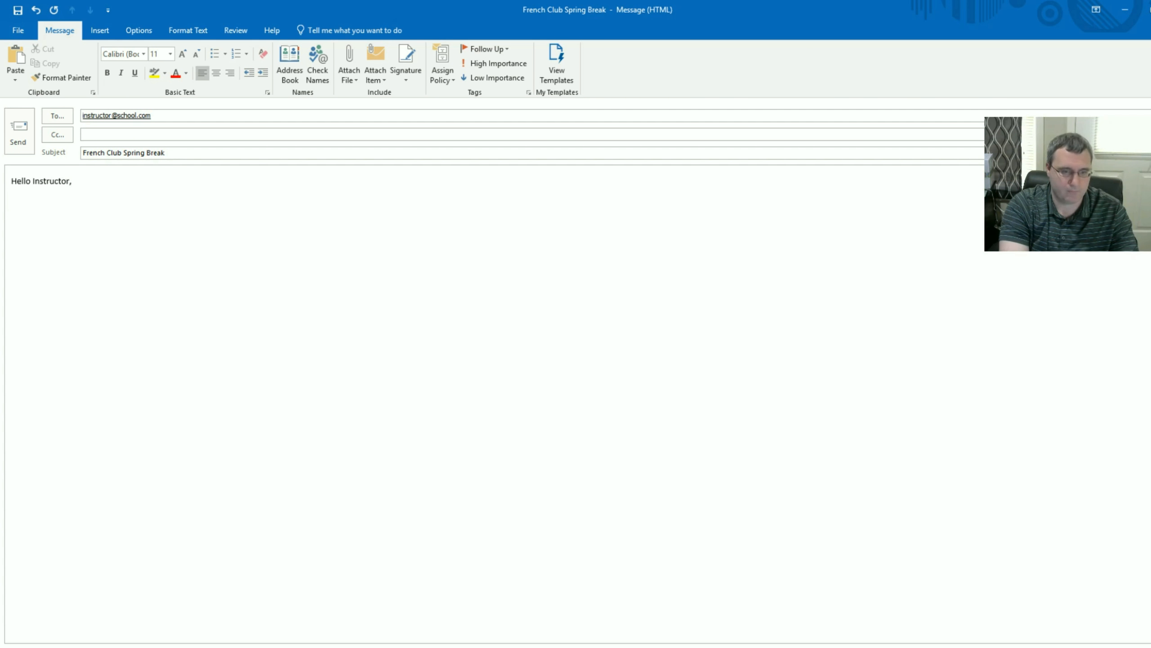
text(Att)
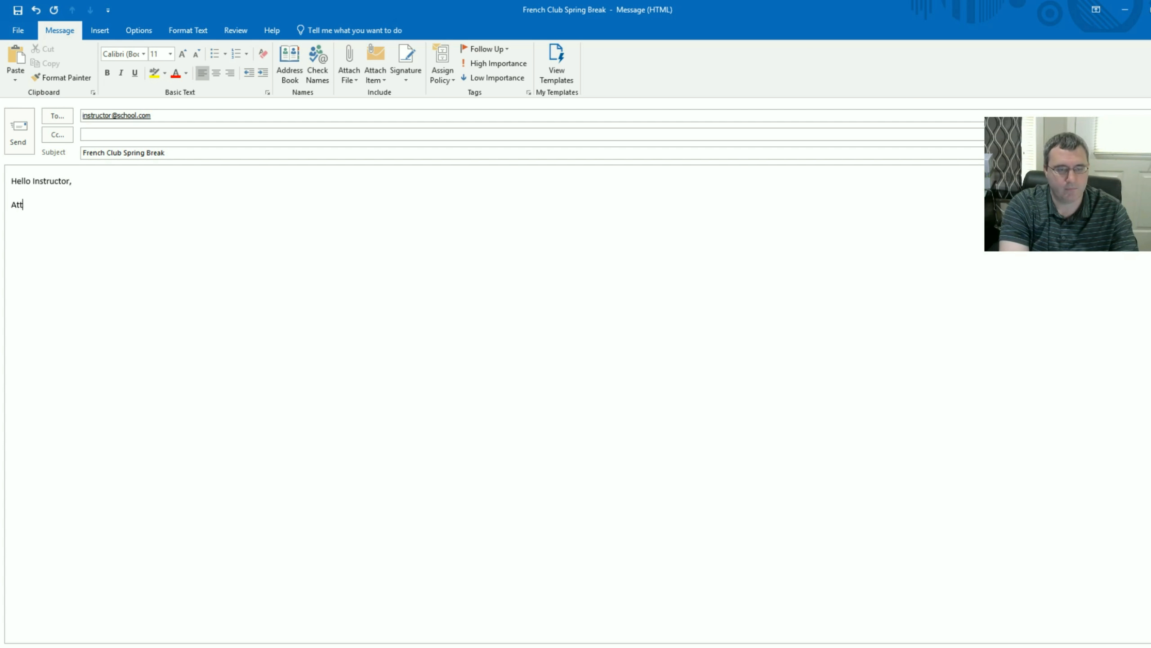
text(ached is my file.)
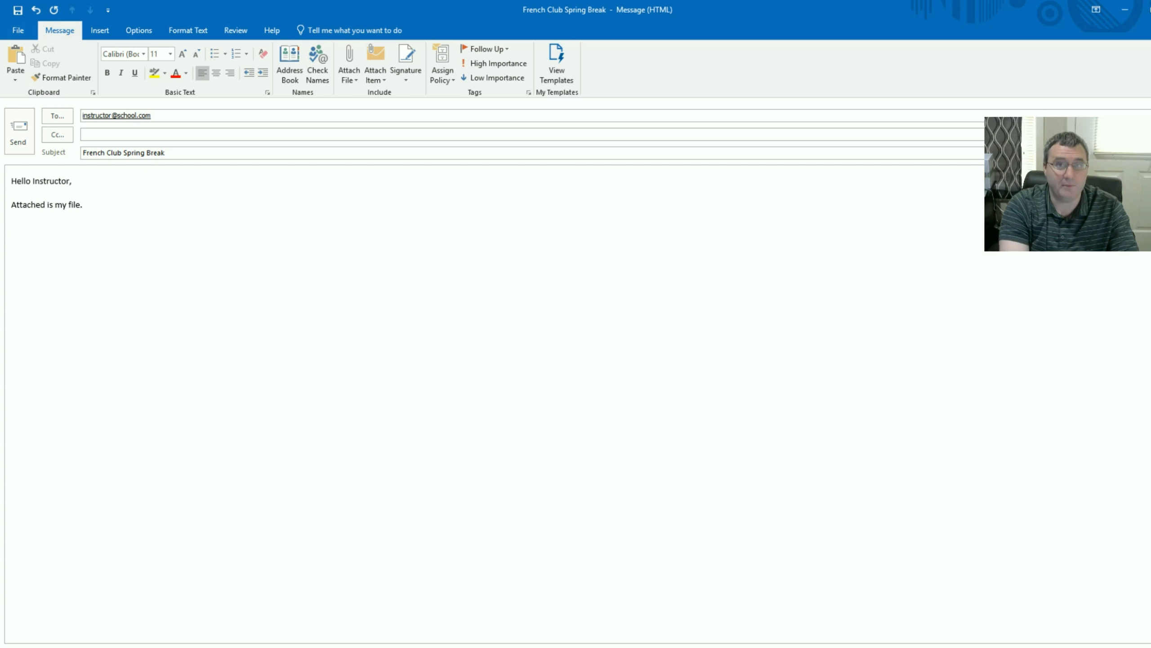
Sign off the message with the sender's first name and "byteVICE" on the line below it.
text(Dav)
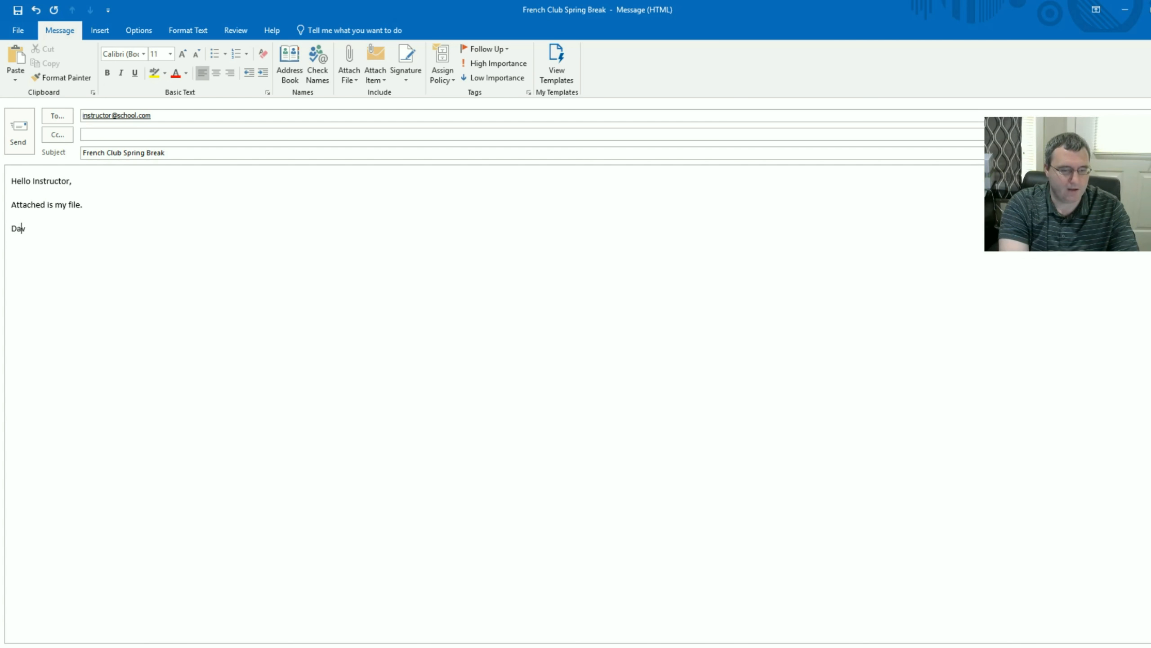
text(id byte)
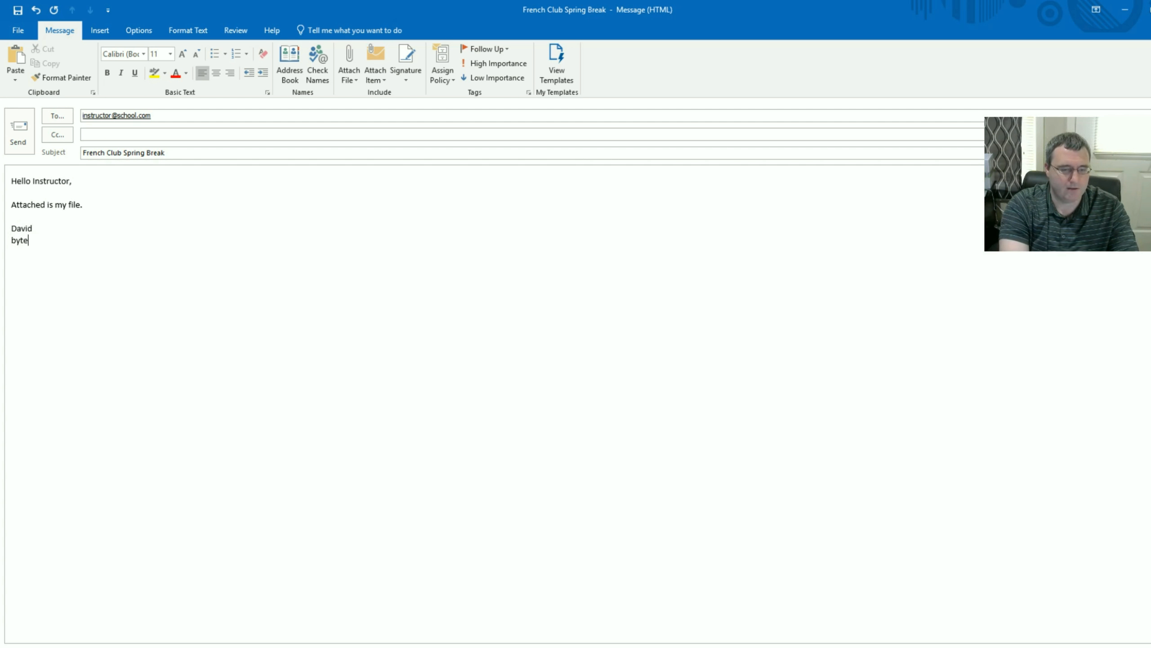
text(VICE)
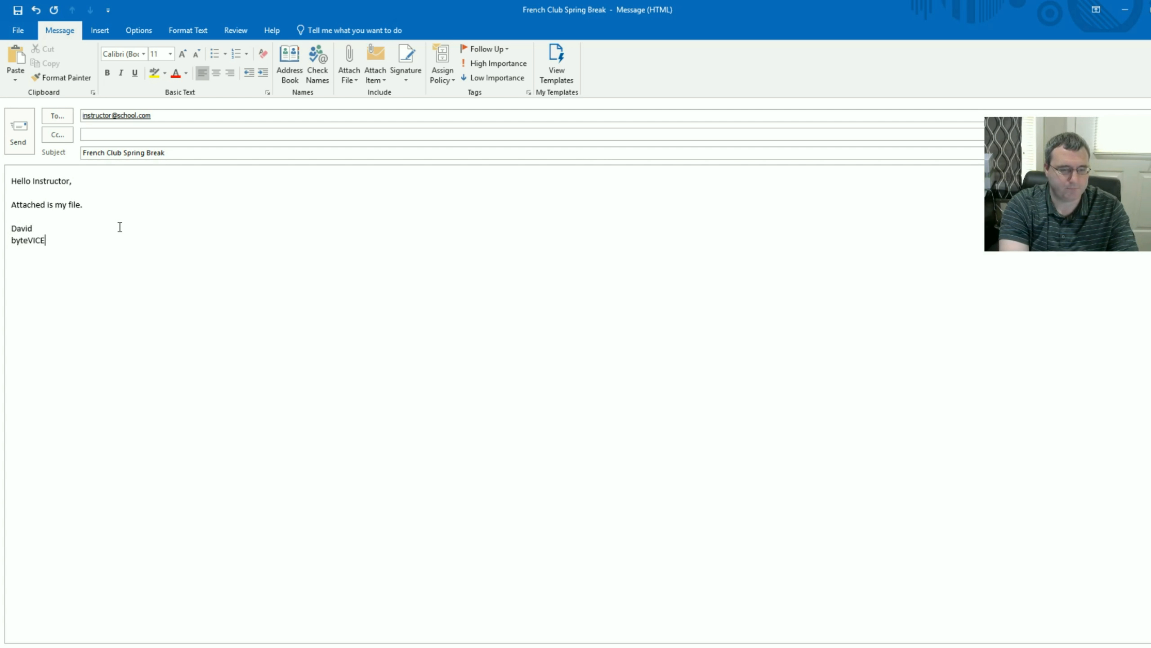
key(Return)
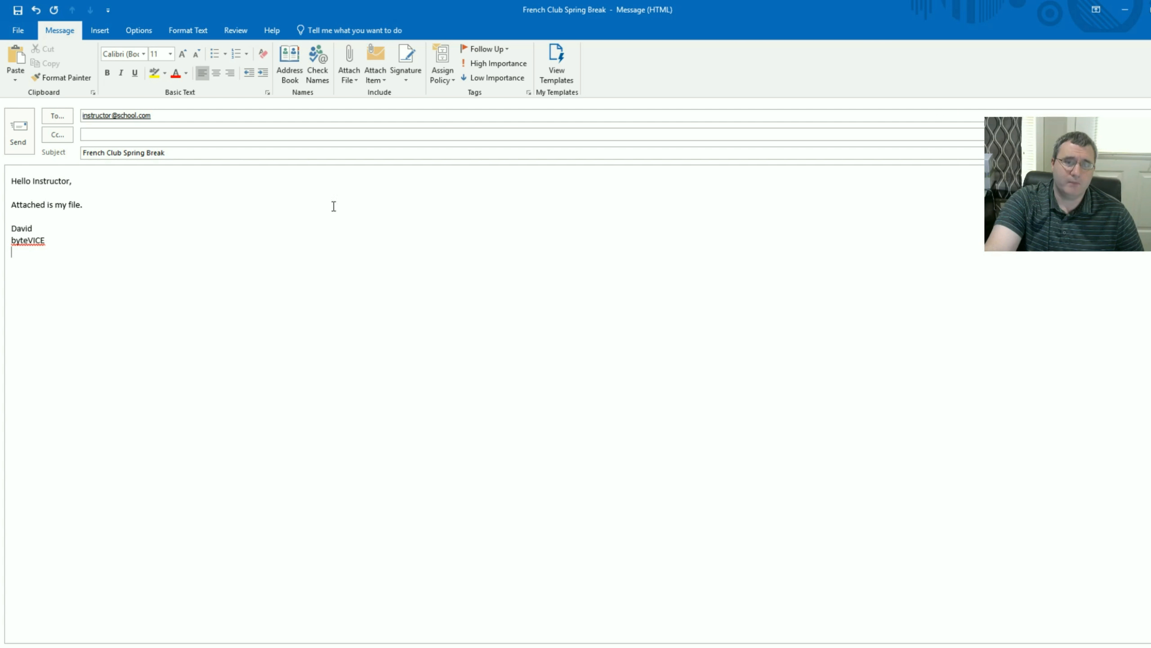
click(186, 150)
triple_click(146, 152)
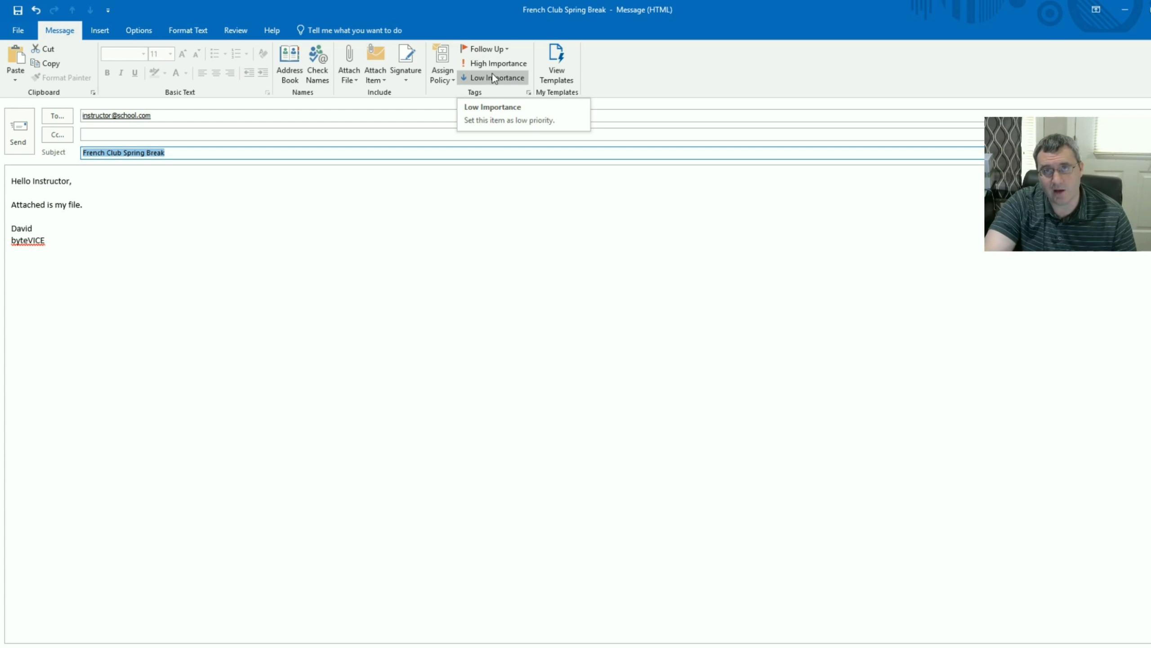
click(173, 208)
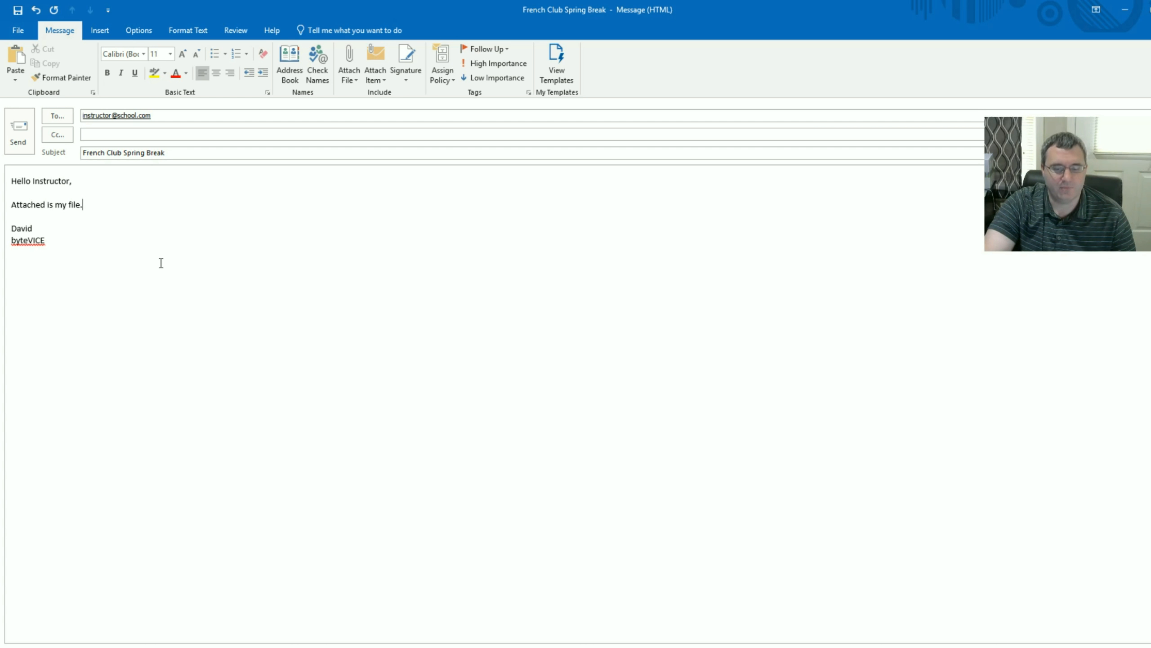
click(428, 130)
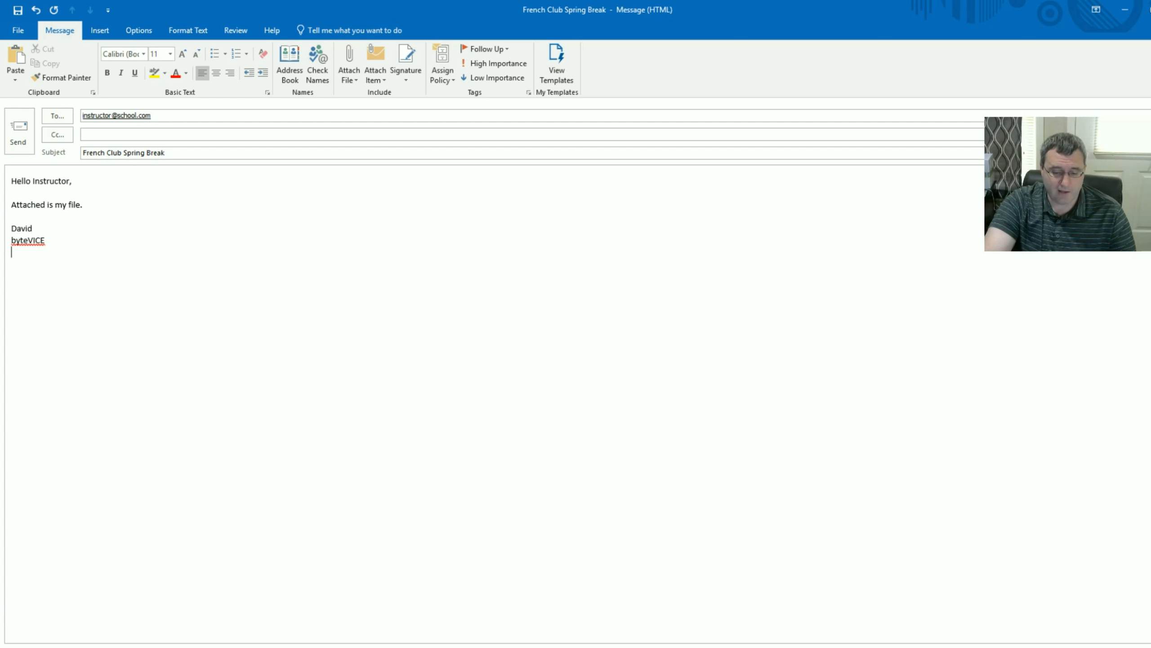
Attach the workbook apply_1_1_school_trip.xlsx from the byteVICE folder to the e-mail message.
mouse_move(290, 647)
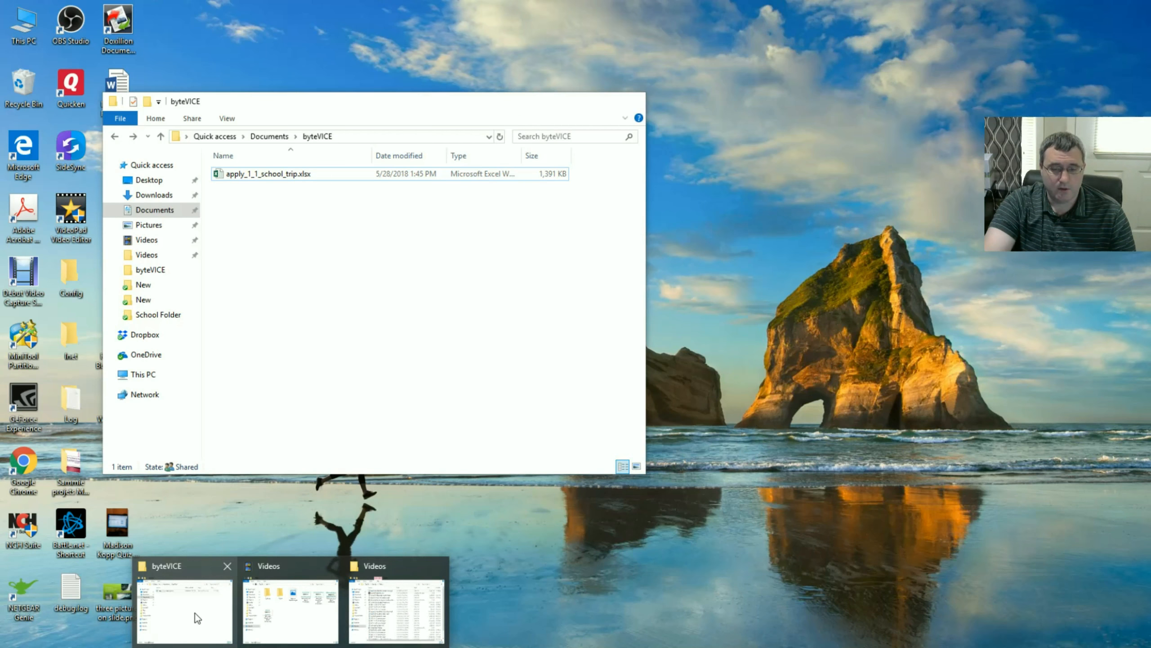
click(194, 613)
drag(385, 107, 465, 252)
drag(351, 325, 208, 198)
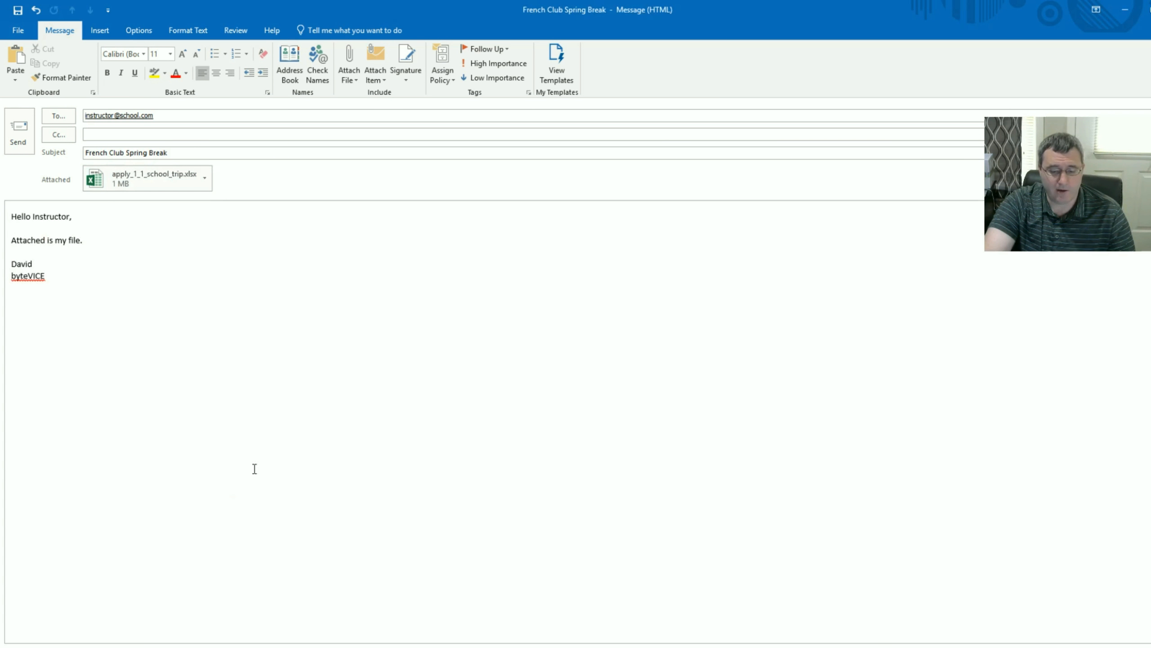
Examine the Send to destinations, including Mail recipient, for apply_1_1_school_trip.xlsx in the byteVICE folder, and return to the message.
mouse_move(291, 647)
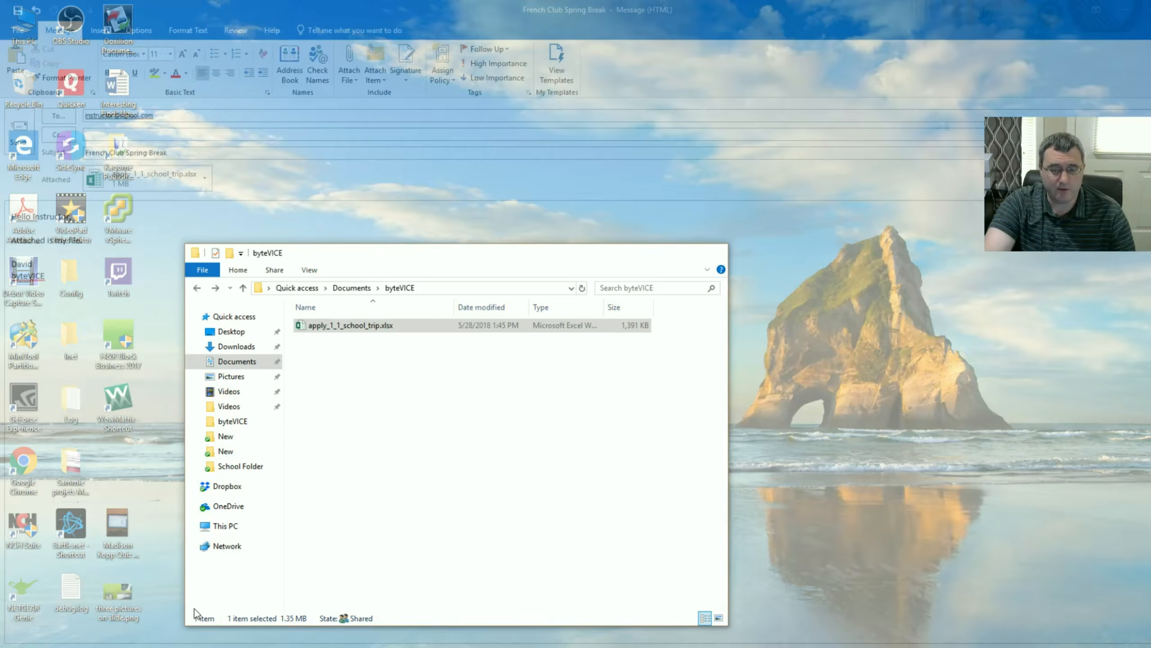
click(194, 609)
right_click(375, 328)
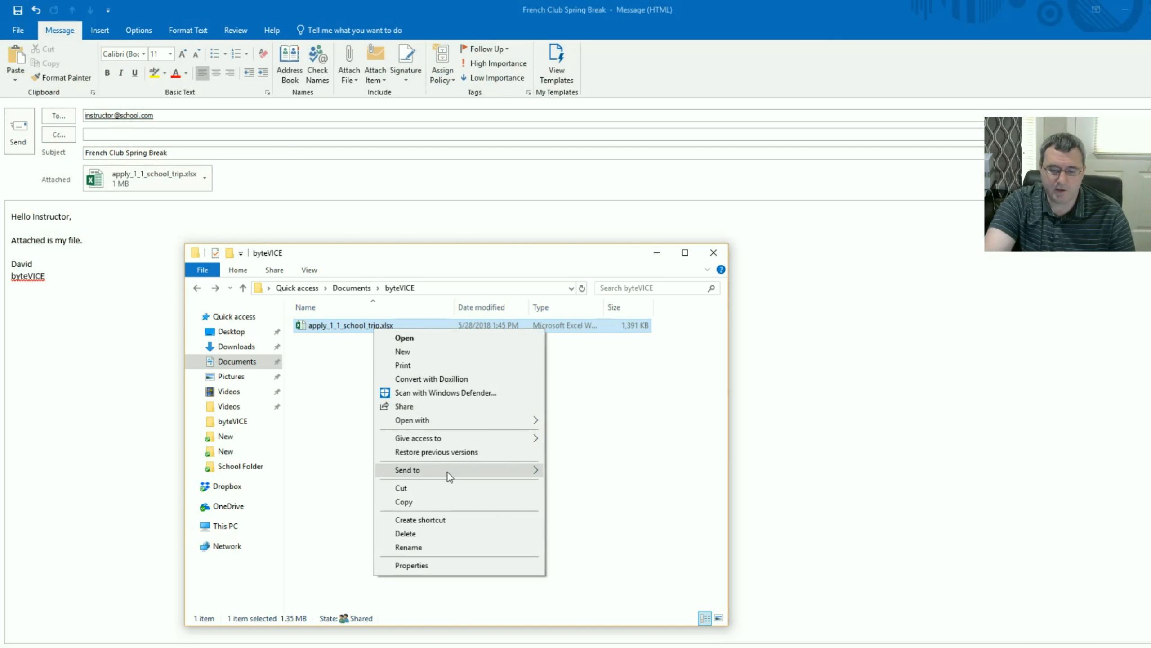
mouse_move(448, 471)
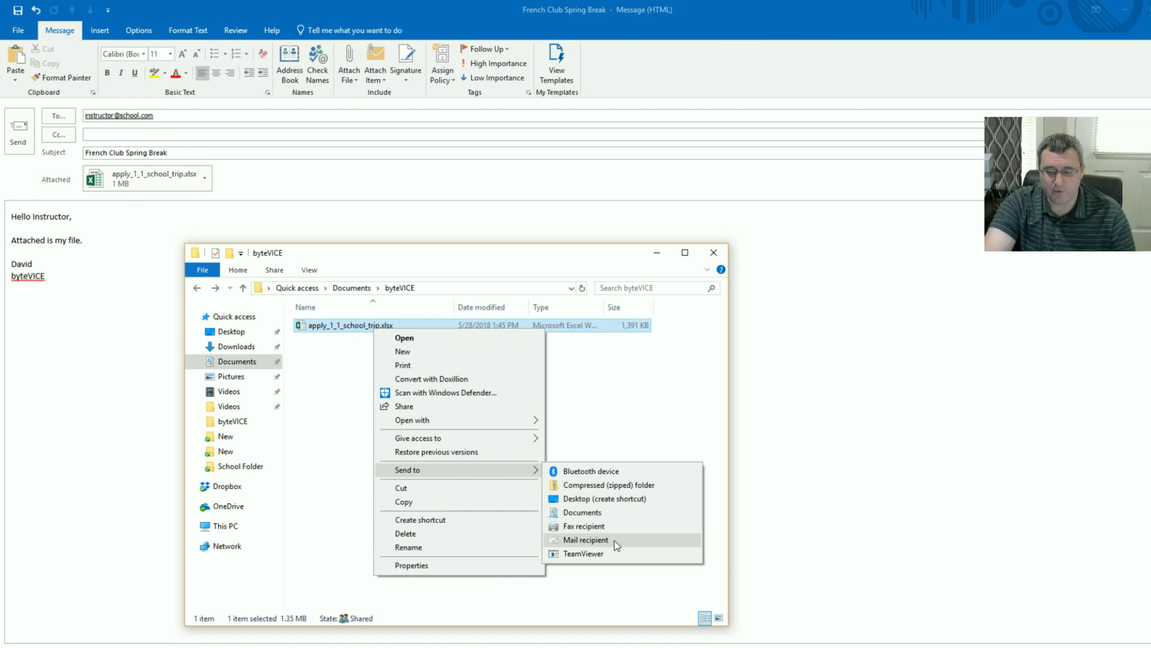
click(541, 258)
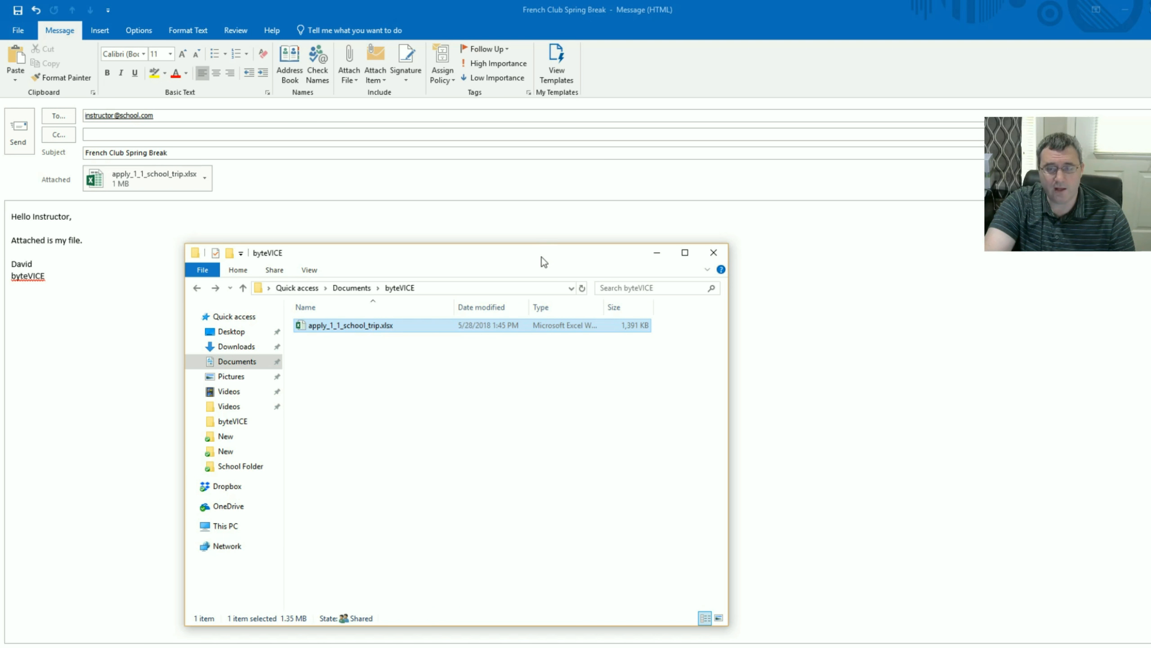
click(514, 2)
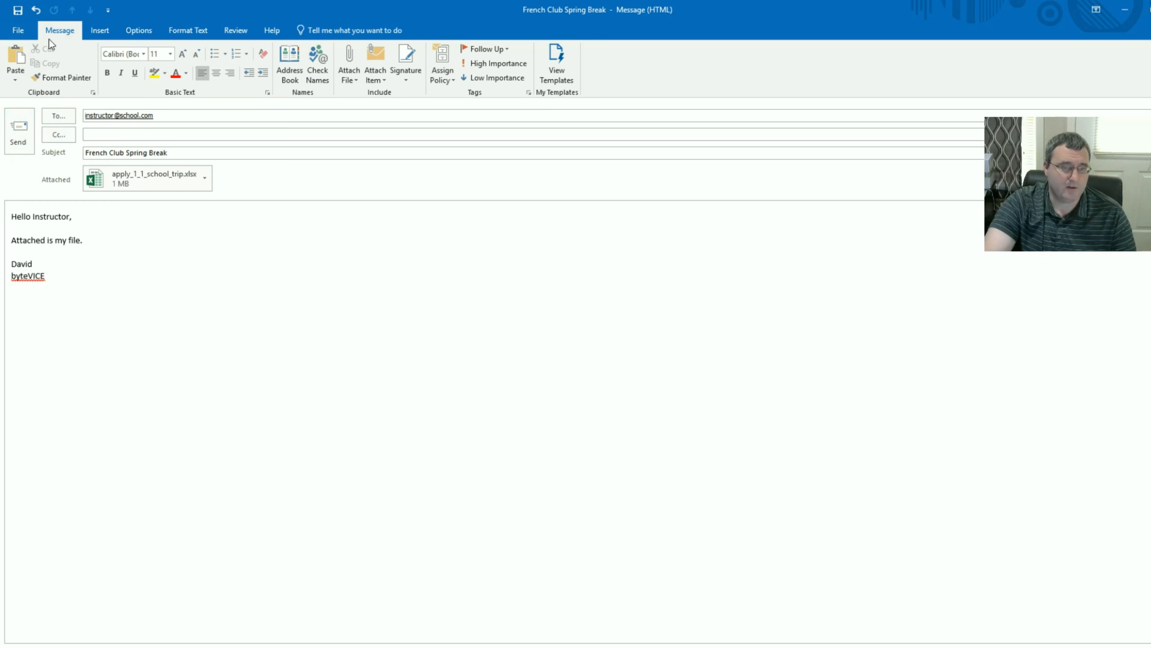
Save the message as French Club Spring Break.msg in the Documents\byteVICE folder, using the Outlook Message Format - Unicode type.
click(18, 31)
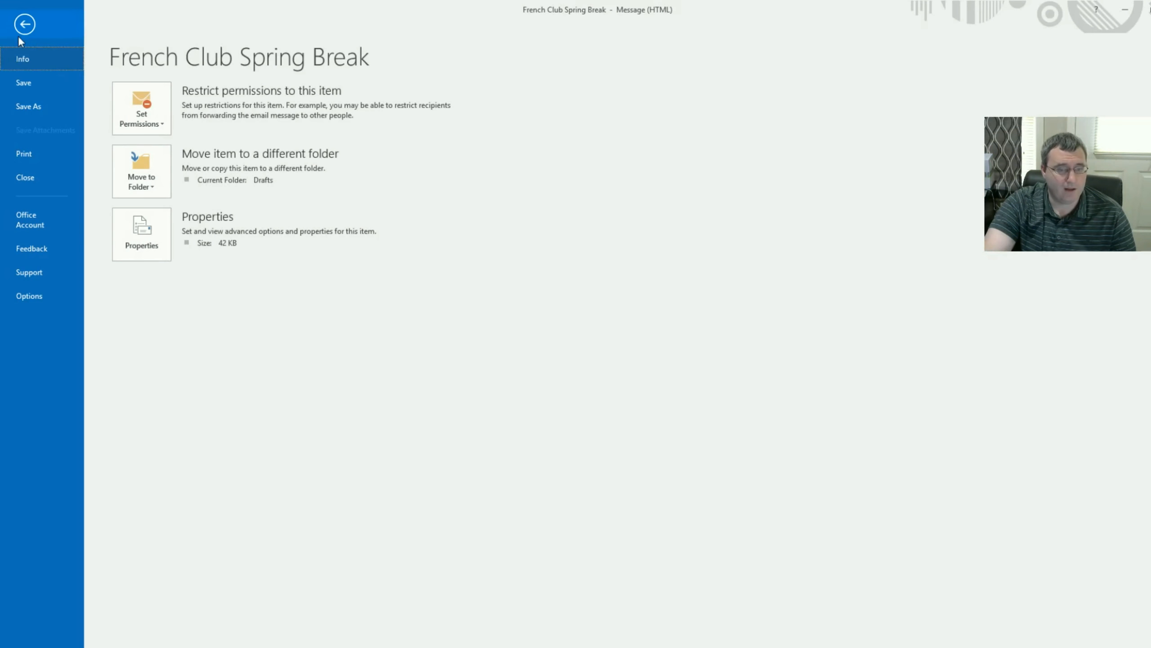
click(37, 111)
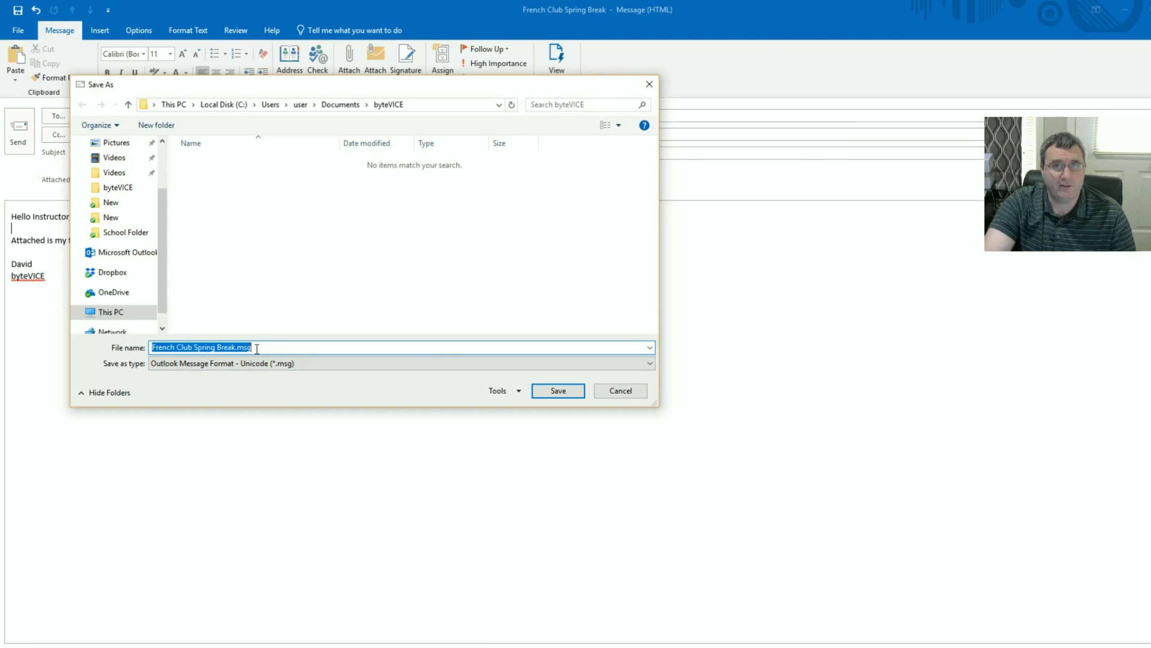
click(262, 366)
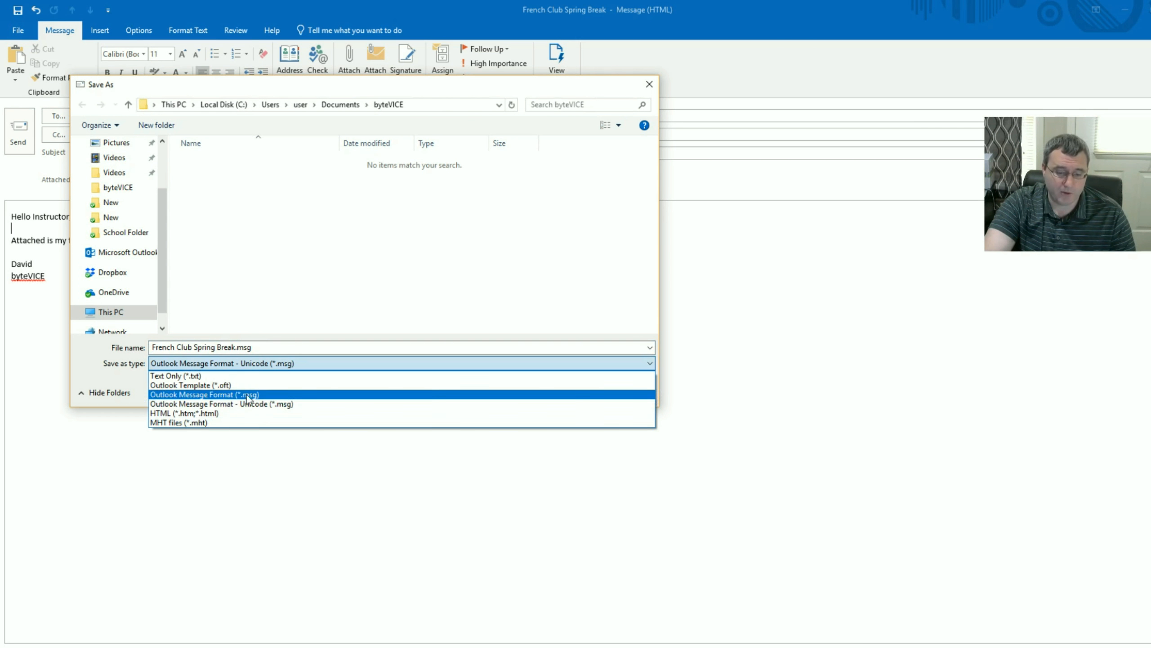
click(102, 354)
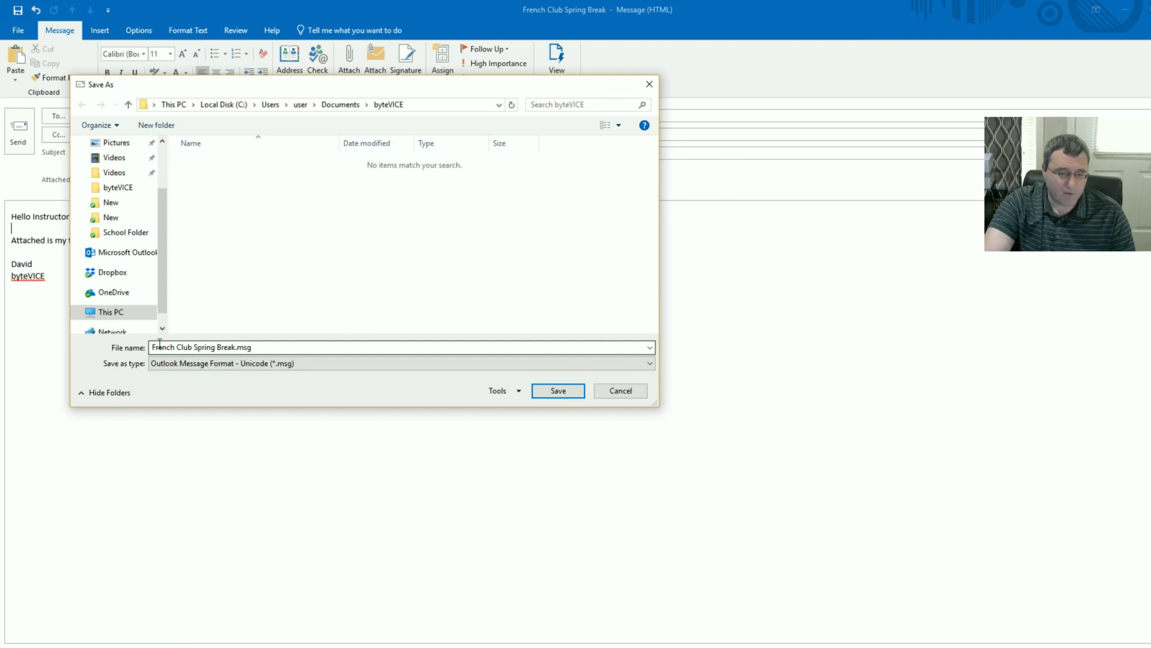
drag(430, 76, 640, 113)
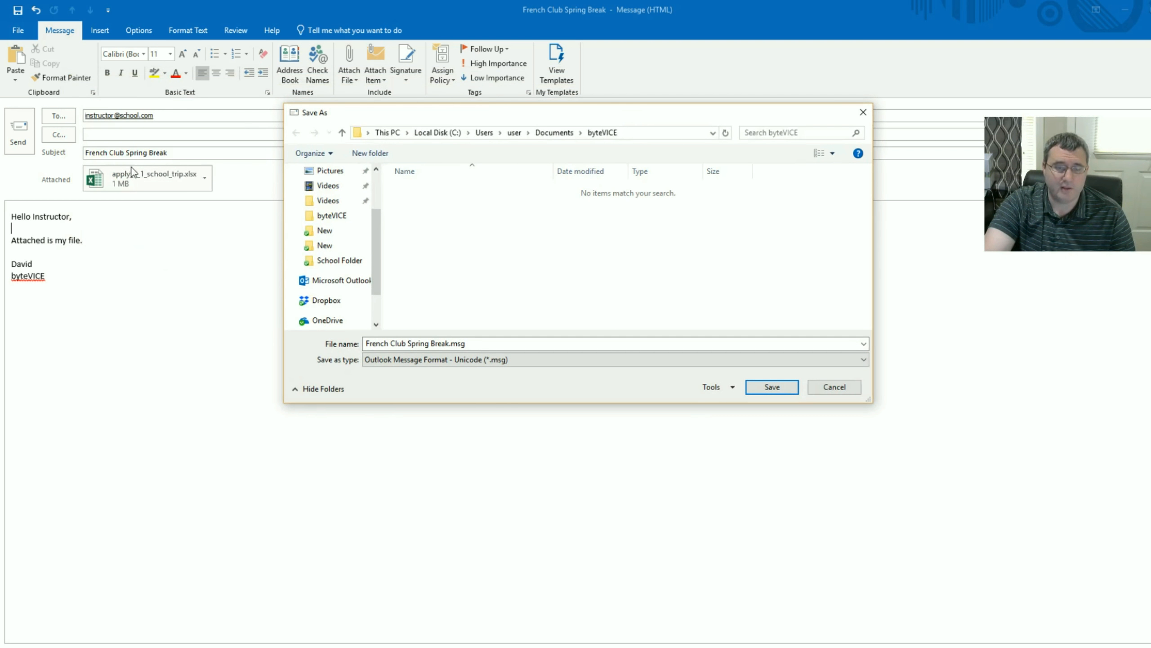
drag(442, 117, 233, 97)
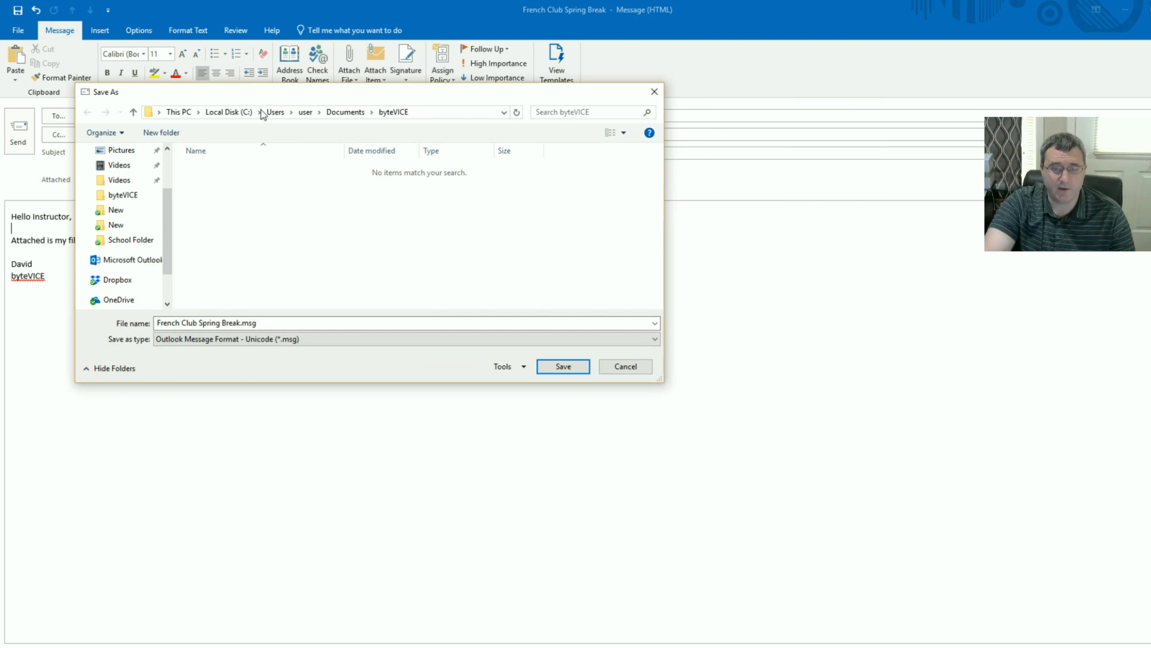
click(572, 371)
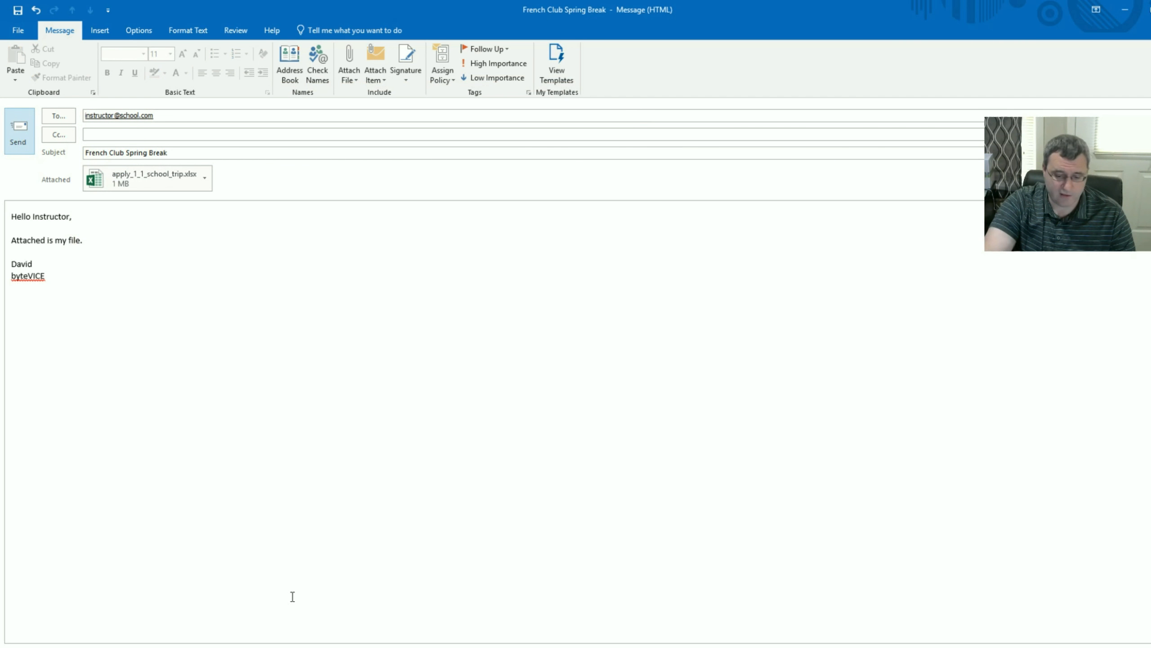
Check the byteVICE folder in File Explorer for the saved message file and the workbook.
click(219, 629)
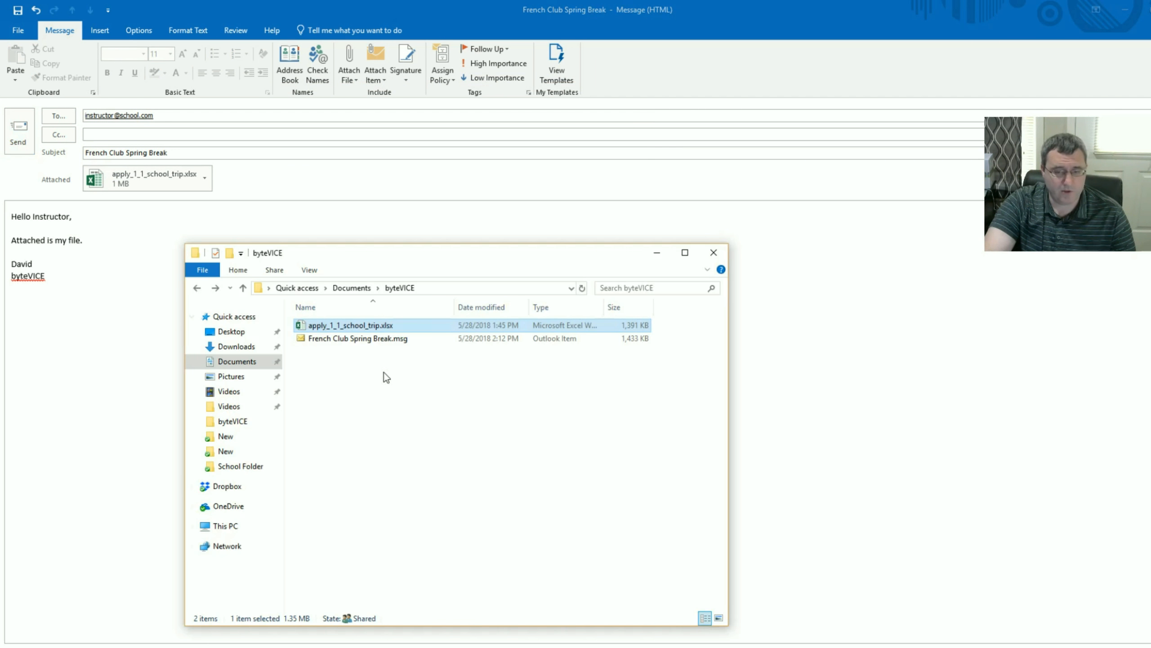
drag(403, 257, 372, 123)
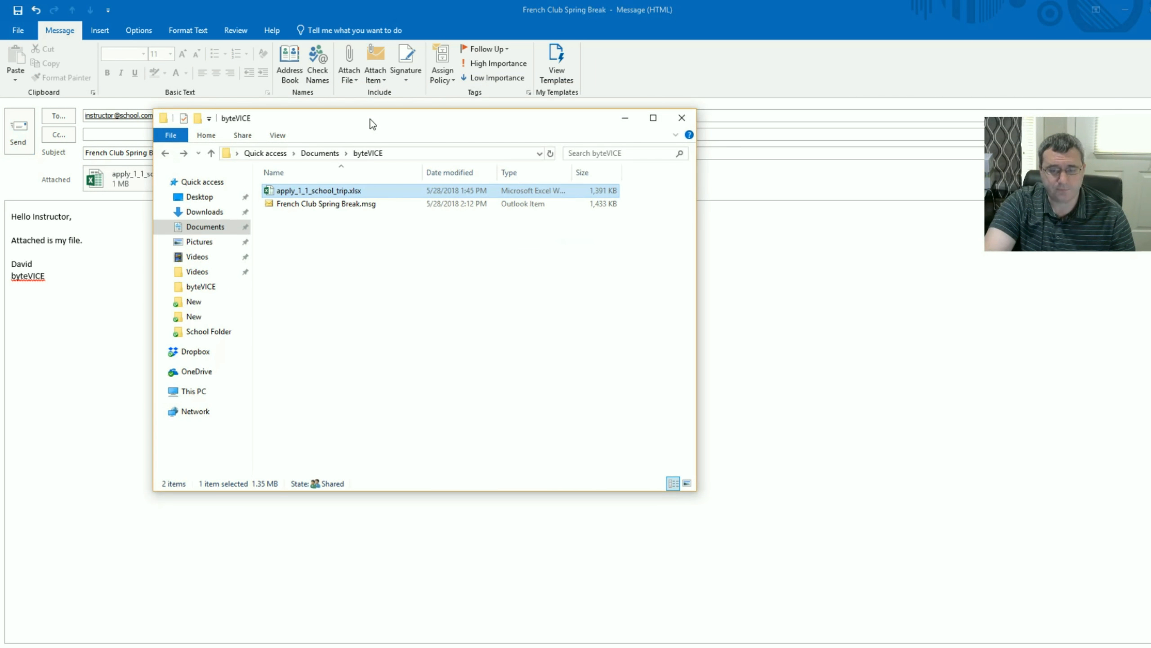
click(360, 282)
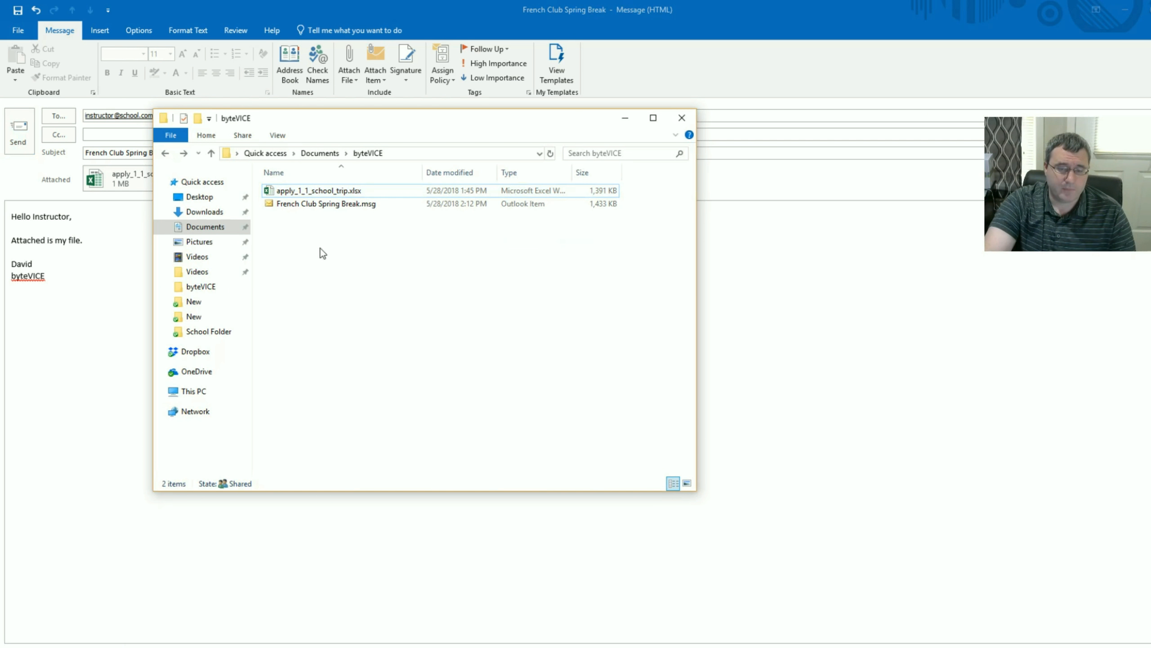
click(308, 205)
click(312, 192)
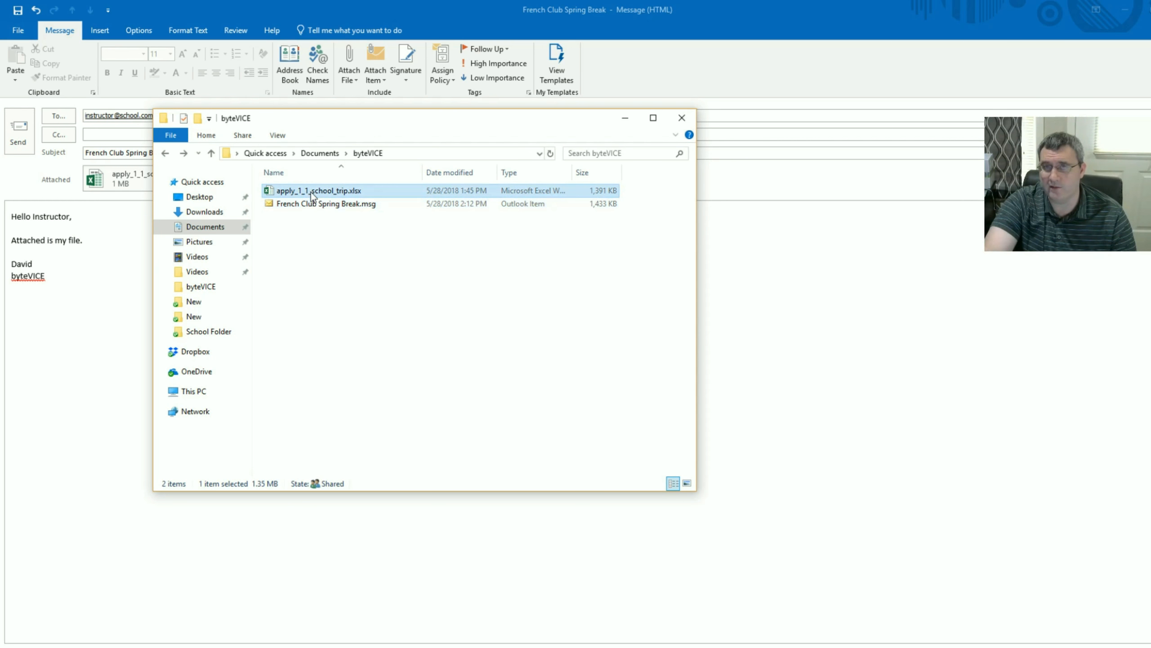
click(306, 256)
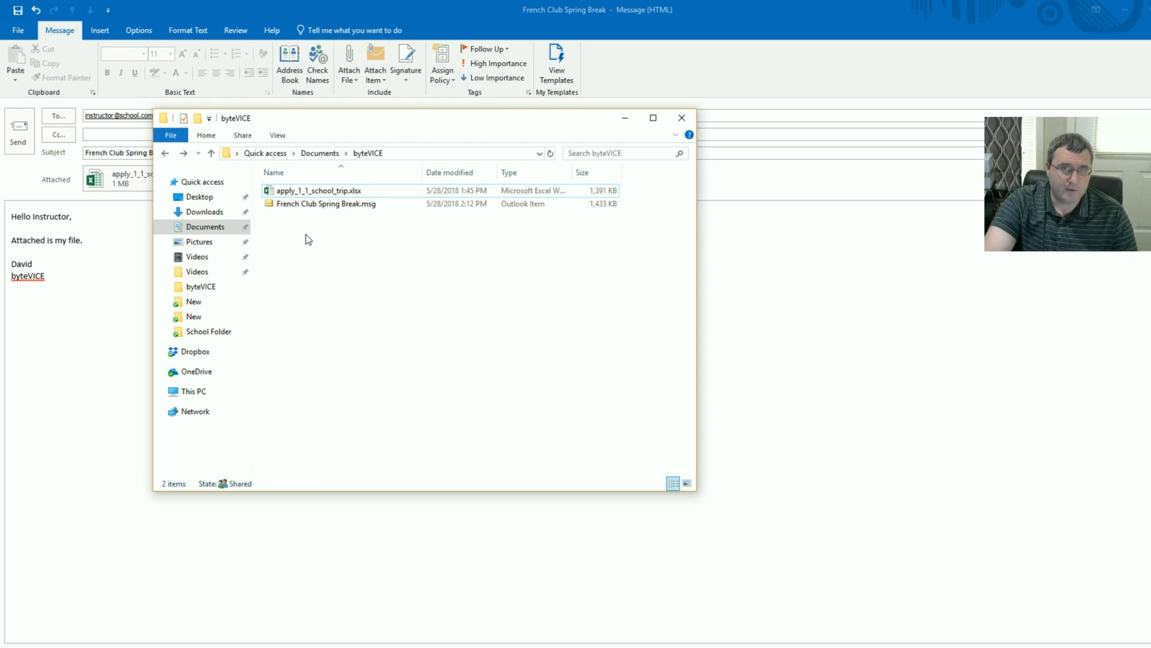
Compress apply_1_1_school_trip.xlsx and French Club Spring Break.msg together into one zipped folder, keeping the suggested name.
drag(306, 227, 283, 191)
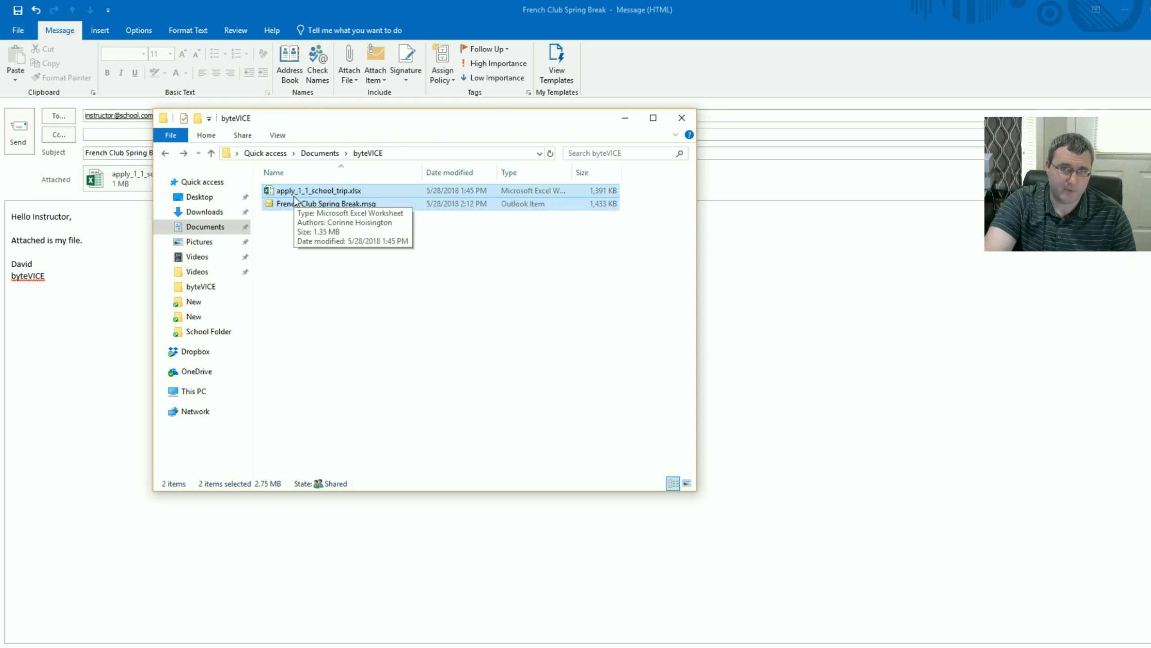
right_click(295, 200)
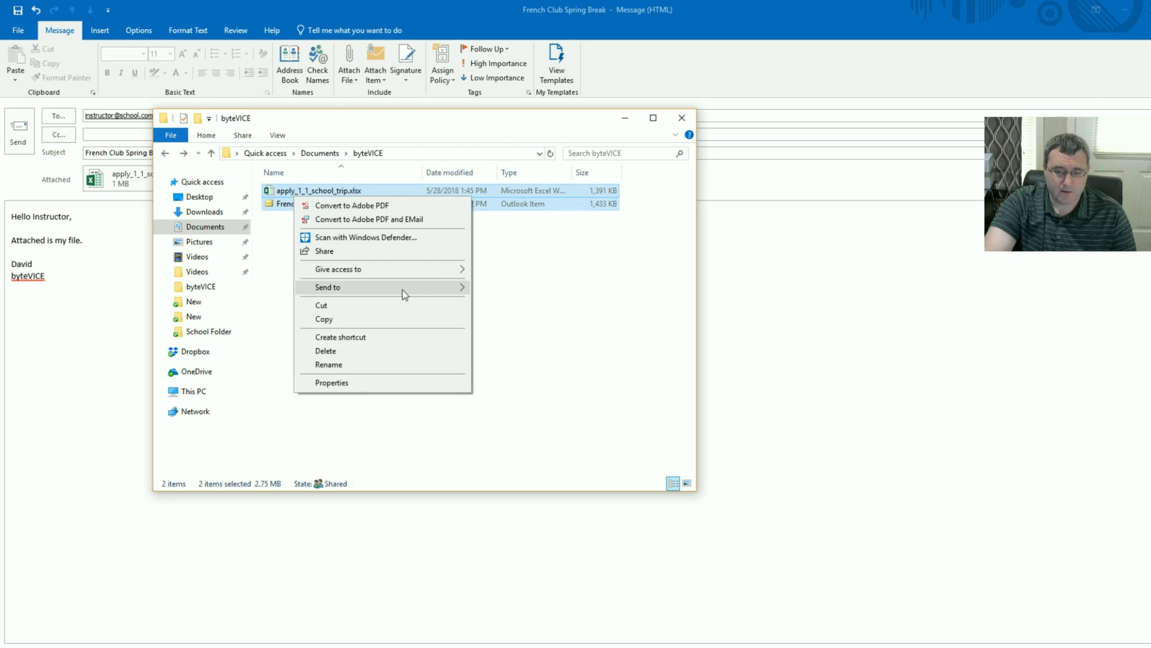
mouse_move(403, 291)
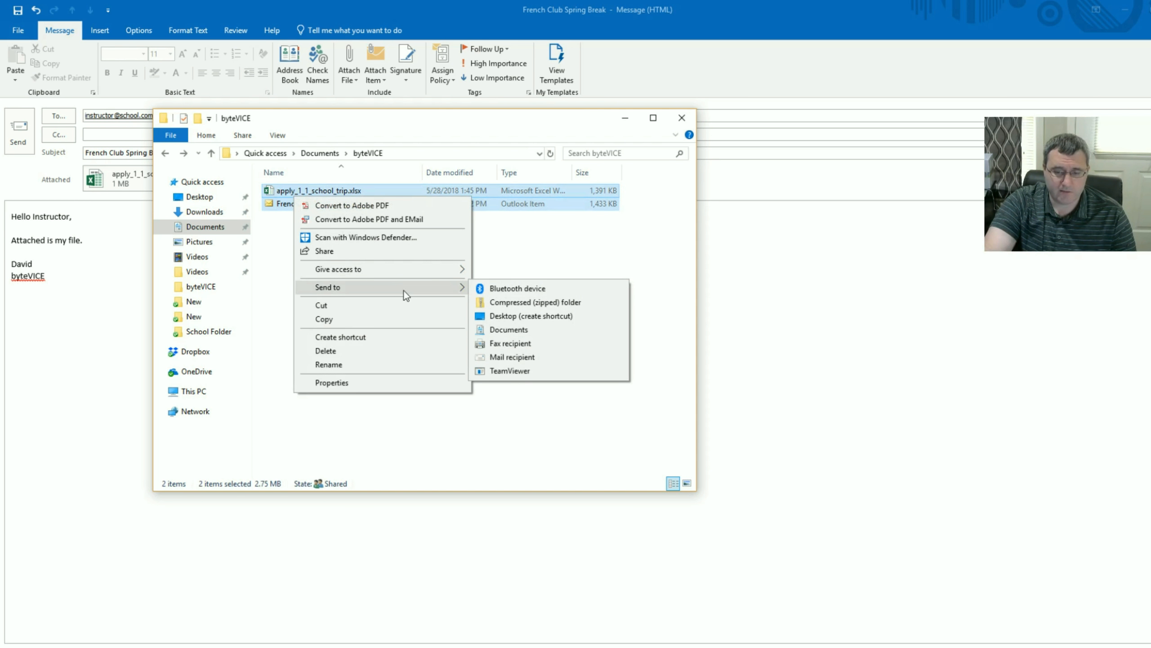
click(512, 302)
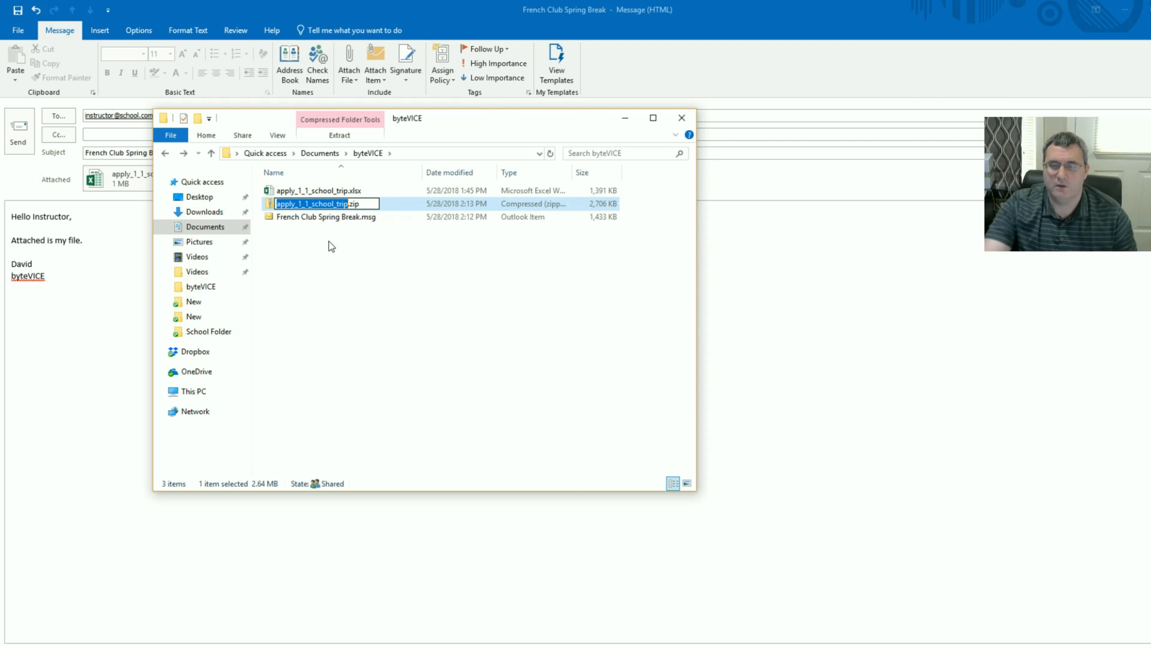
click(324, 260)
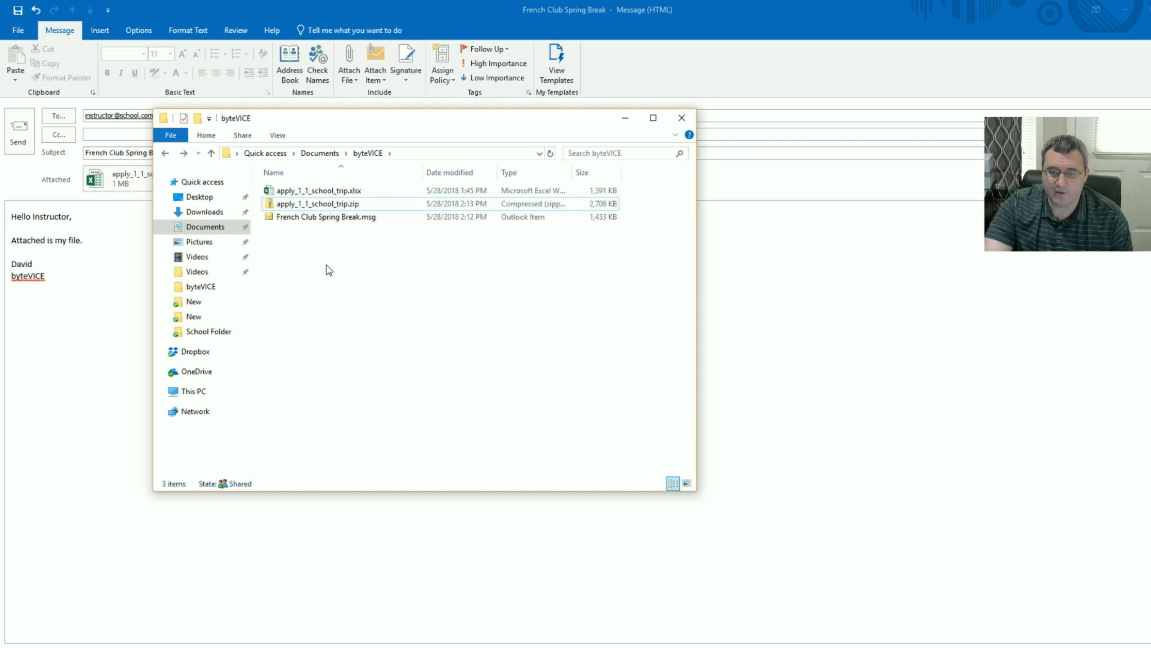
Examine the Send to destinations for the zipped folder, including Mail recipient, and close the list without choosing one.
right_click(332, 205)
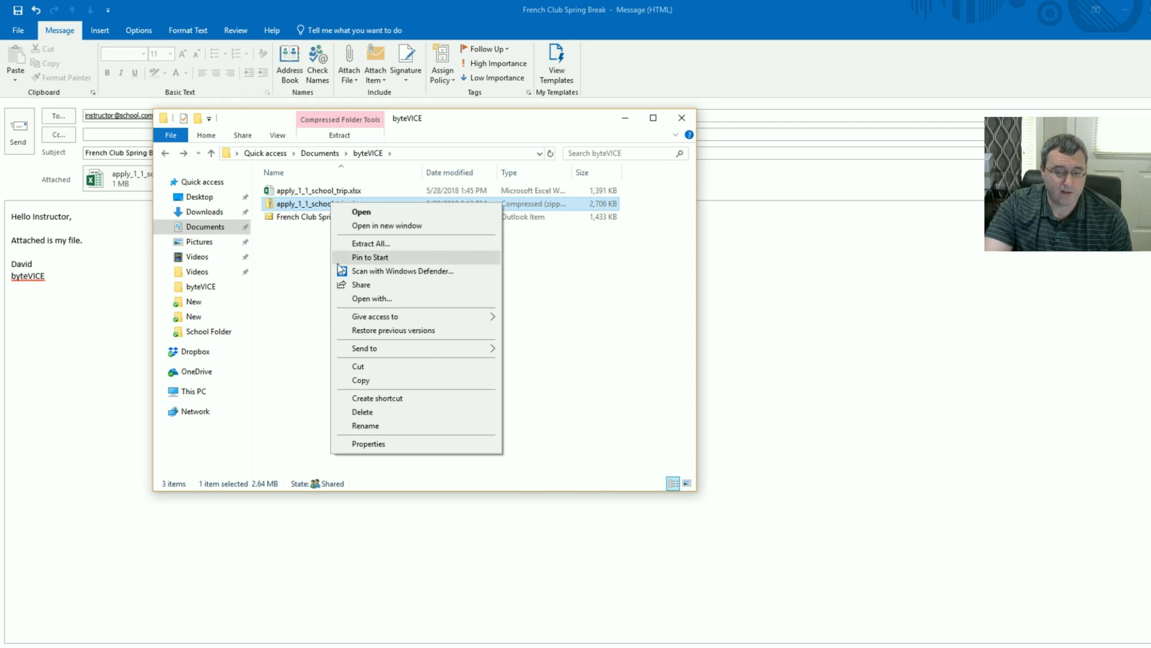
mouse_move(396, 353)
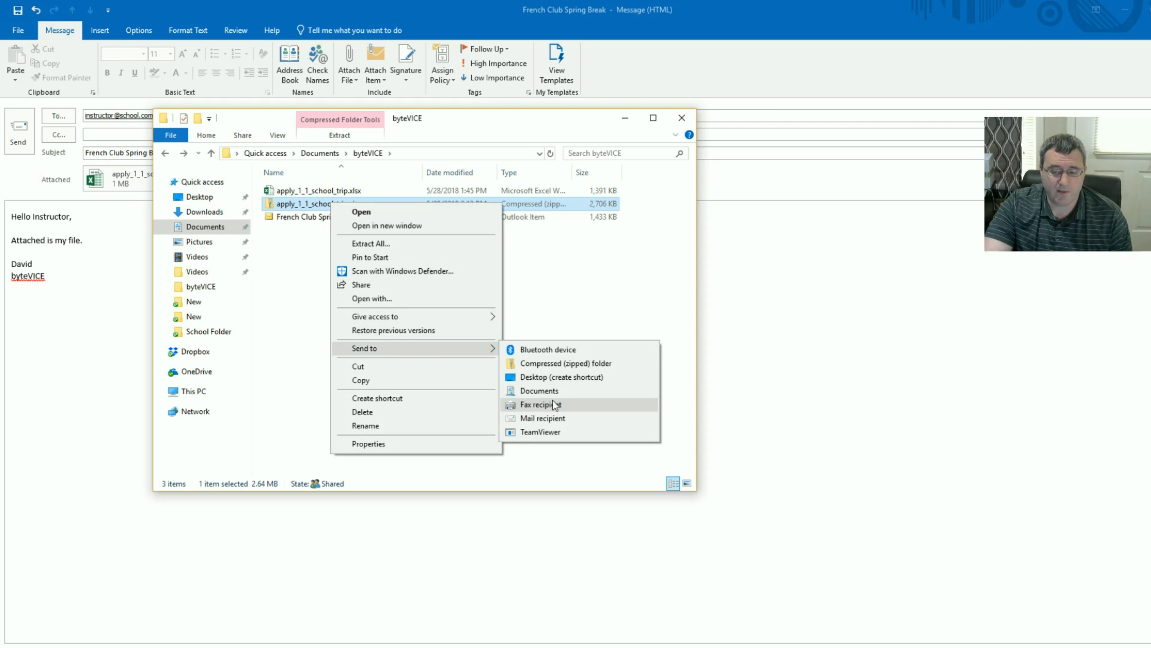
click(519, 121)
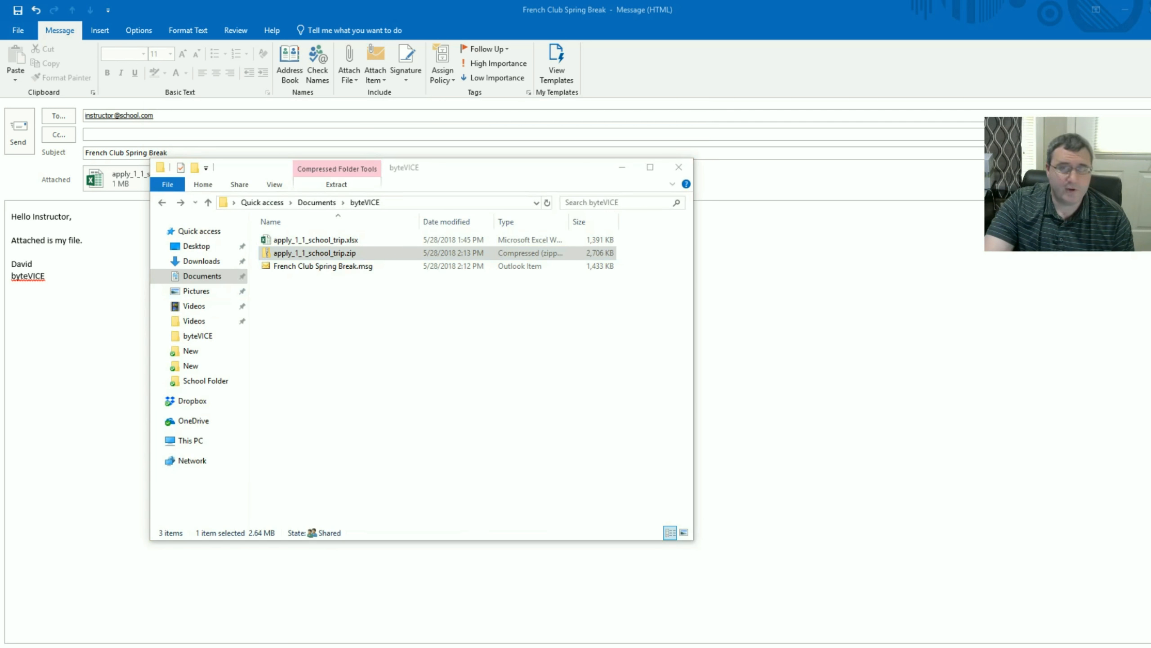